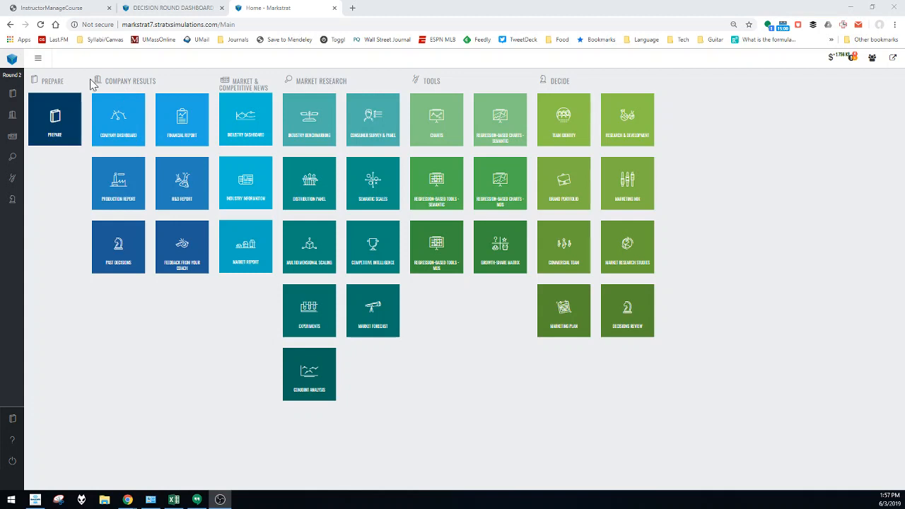
Review the Company Results heading and the company dashboard report, then return to the reports home.
{"action": "left_click_drag", "start_coordinate": [156, 81], "coordinate": [104, 81]}
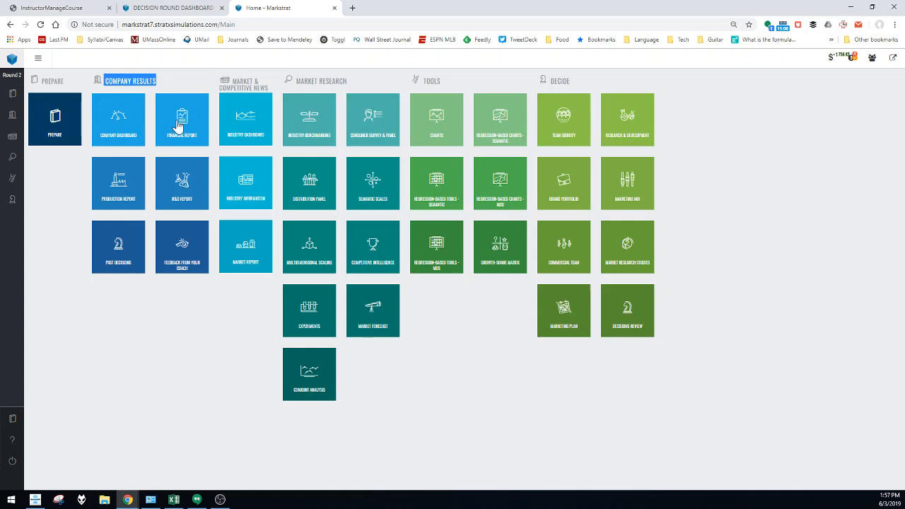
{"action": "left_click", "coordinate": [110, 311]}
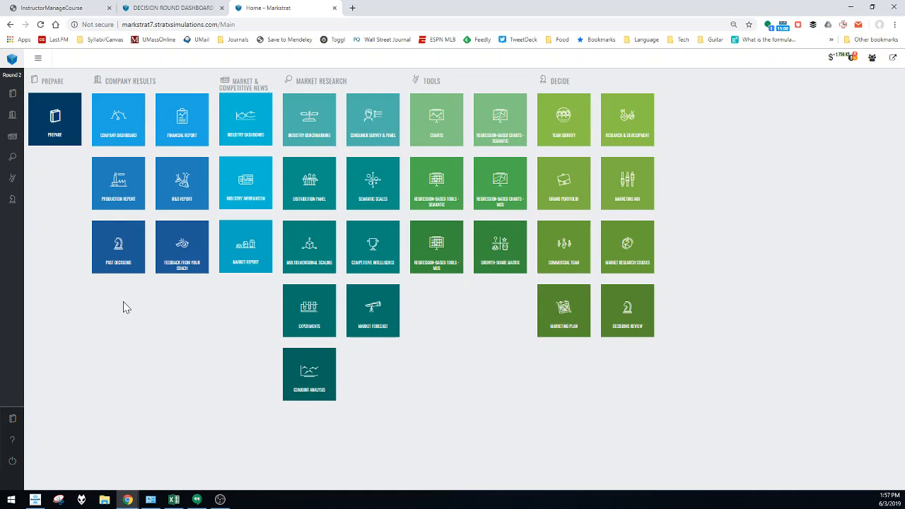
{"action": "left_click", "coordinate": [118, 128]}
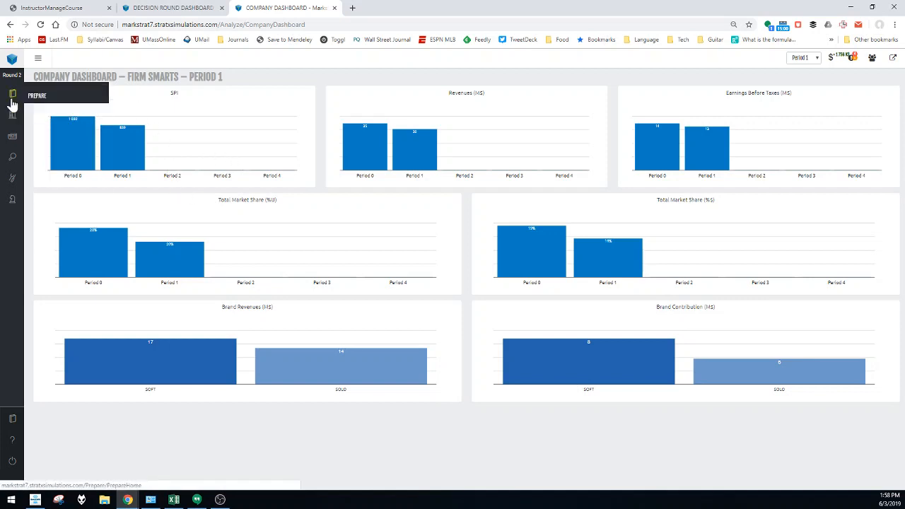
{"action": "left_click", "coordinate": [11, 61]}
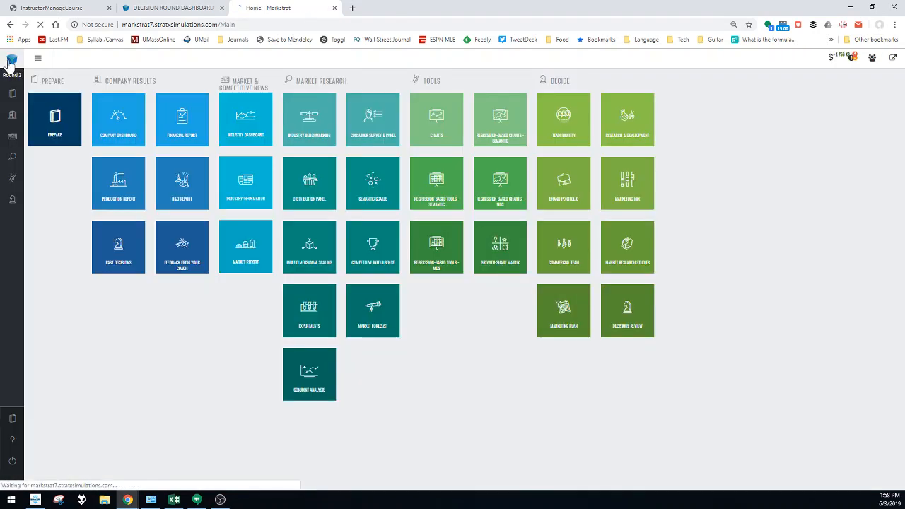
Bring up the Financial Report and confirm the period selector stays on Period 1.
{"action": "left_click", "coordinate": [179, 133]}
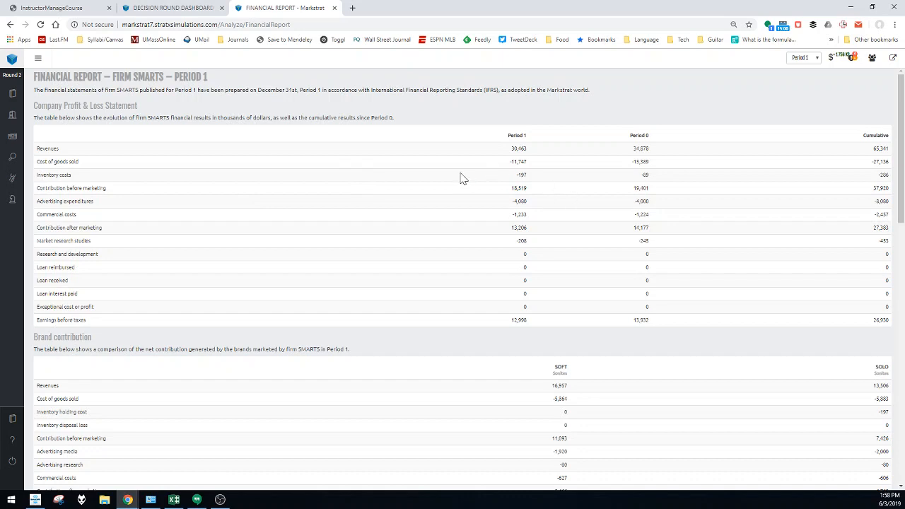
{"action": "left_click", "coordinate": [799, 60]}
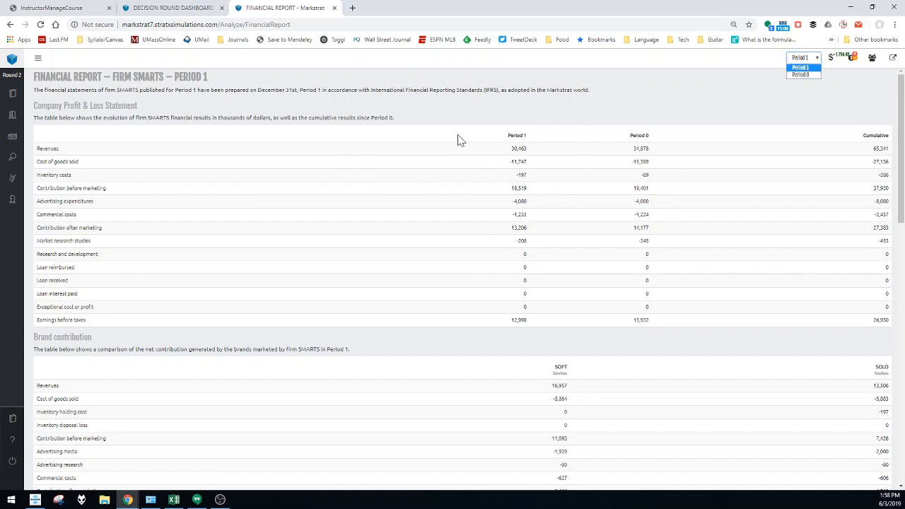
{"action": "left_click", "coordinate": [613, 106]}
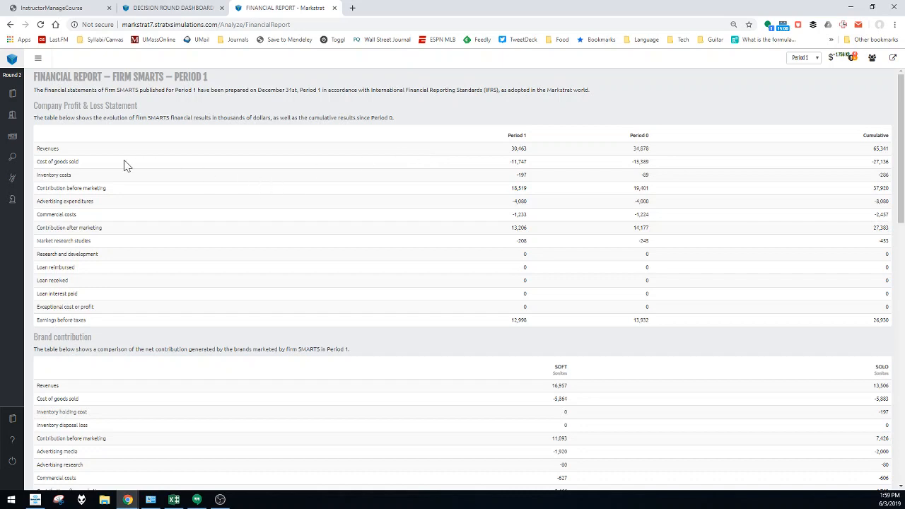
Highlight the Contribution before marketing row label and its Period 1 value in the P&L.
{"action": "left_click_drag", "start_coordinate": [37, 188], "coordinate": [66, 188]}
{"action": "left_click", "coordinate": [97, 189]}
{"action": "left_click_drag", "start_coordinate": [106, 188], "coordinate": [37, 188]}
{"action": "left_click", "coordinate": [37, 188]}
{"action": "left_click_drag", "start_coordinate": [511, 188], "coordinate": [531, 190]}
{"action": "scroll", "coordinate": [347, 202], "scroll_direction": "down", "scroll_amount": 3}
{"action": "scroll", "coordinate": [414, 183], "scroll_direction": "up", "scroll_amount": 2}
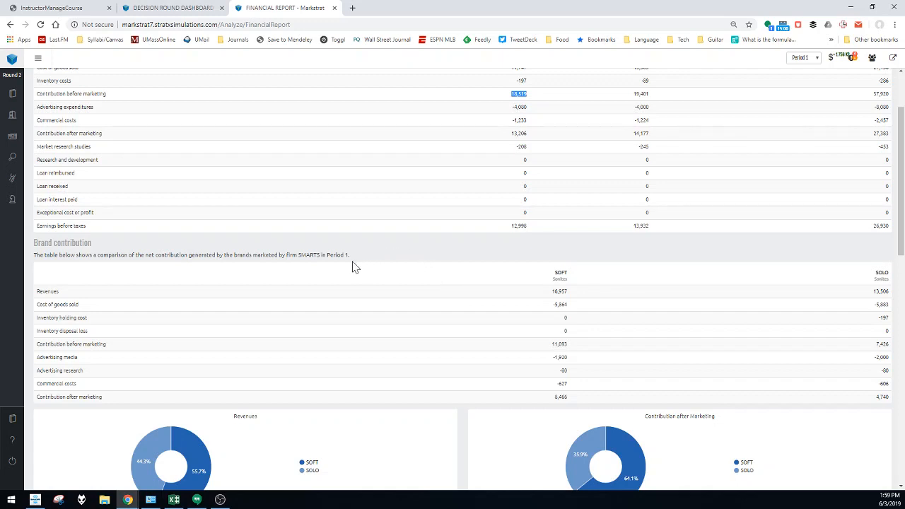
Highlight SOFT's 11,093 brand contribution and the firm's 18,519 contribution before marketing.
{"action": "left_click", "coordinate": [464, 288]}
{"action": "double_click", "coordinate": [559, 343]}
{"action": "left_click_drag", "start_coordinate": [827, 352], "coordinate": [892, 351]}
{"action": "left_click", "coordinate": [697, 337]}
{"action": "double_click", "coordinate": [519, 93]}
Highlight the advertising media spends: SOFT's -1,920 and SOLO's -2,000.
{"action": "left_click", "coordinate": [576, 353]}
{"action": "left_click_drag", "start_coordinate": [576, 357], "coordinate": [550, 361]}
{"action": "left_click", "coordinate": [571, 364]}
{"action": "left_click", "coordinate": [885, 357]}
{"action": "double_click", "coordinate": [884, 357]}
{"action": "scroll", "coordinate": [630, 326], "scroll_direction": "down", "scroll_amount": 3}
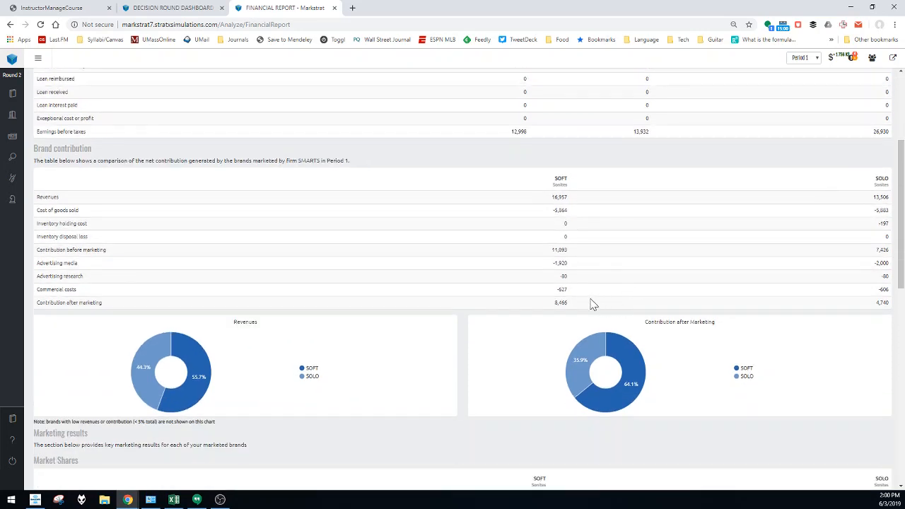
{"action": "scroll", "coordinate": [593, 294], "scroll_direction": "up", "scroll_amount": 1}
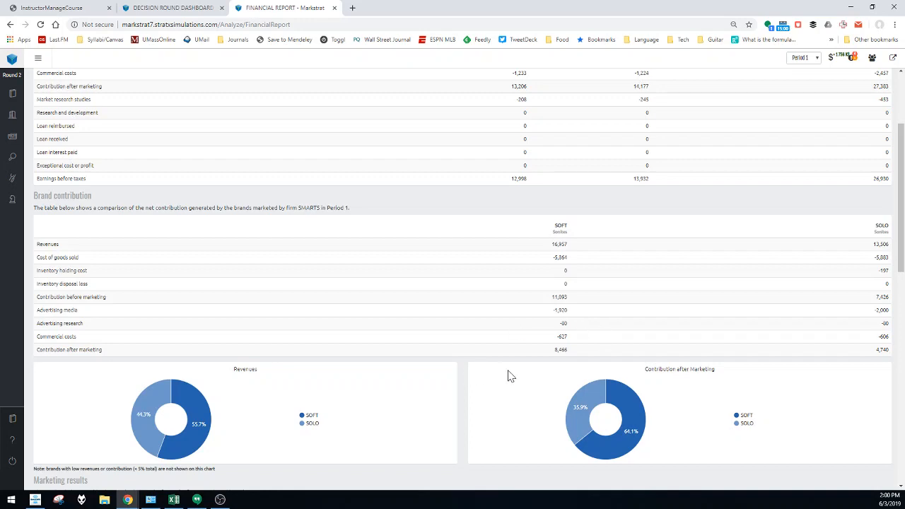
{"action": "scroll", "coordinate": [438, 370], "scroll_direction": "down", "scroll_amount": 2}
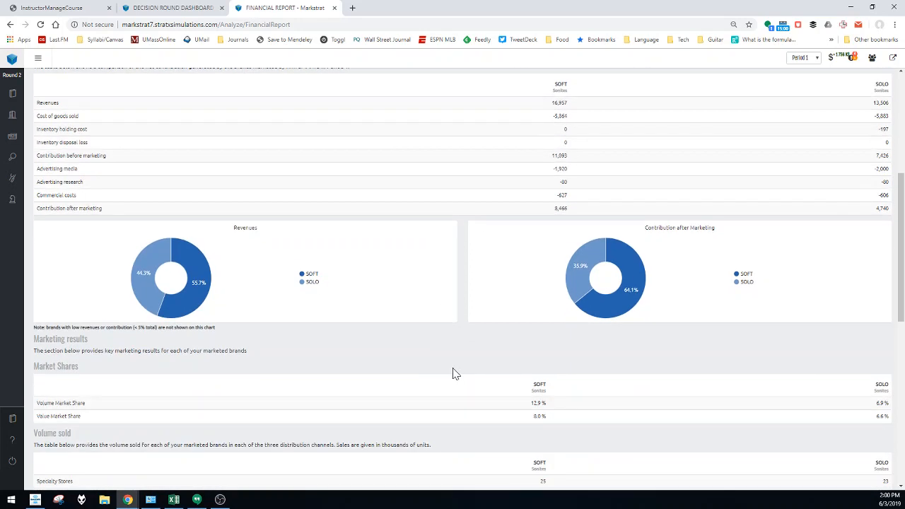
{"action": "scroll", "coordinate": [445, 357], "scroll_direction": "down", "scroll_amount": 1}
{"action": "scroll", "coordinate": [445, 359], "scroll_direction": "down", "scroll_amount": 2}
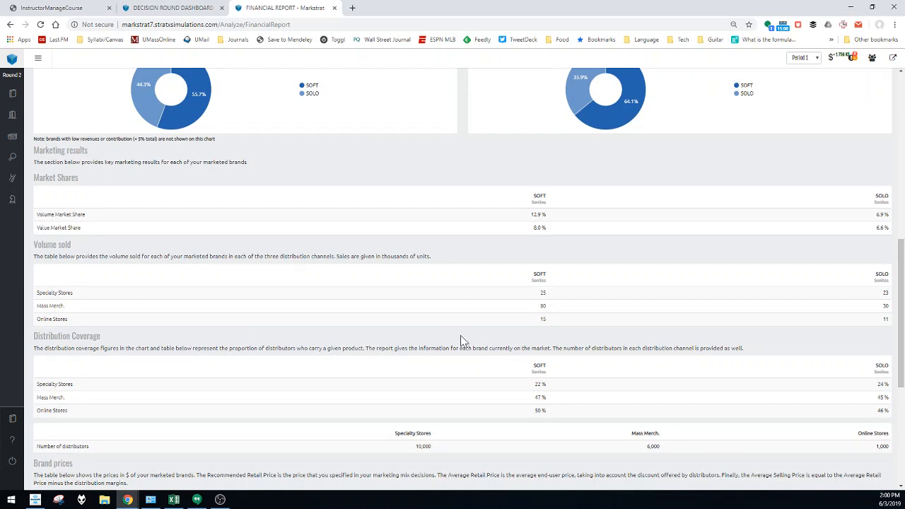
{"action": "scroll", "coordinate": [461, 341], "scroll_direction": "down", "scroll_amount": 4}
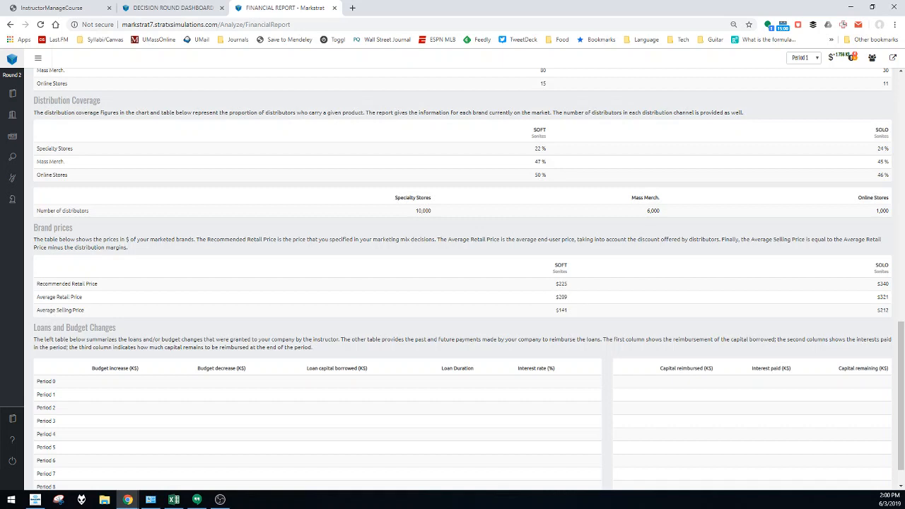
{"action": "double_click", "coordinate": [563, 297]}
{"action": "left_click", "coordinate": [578, 303]}
{"action": "double_click", "coordinate": [562, 310]}
{"action": "left_click", "coordinate": [562, 310]}
{"action": "double_click", "coordinate": [562, 310]}
{"action": "left_click", "coordinate": [567, 316]}
{"action": "scroll", "coordinate": [516, 333], "scroll_direction": "down", "scroll_amount": 1}
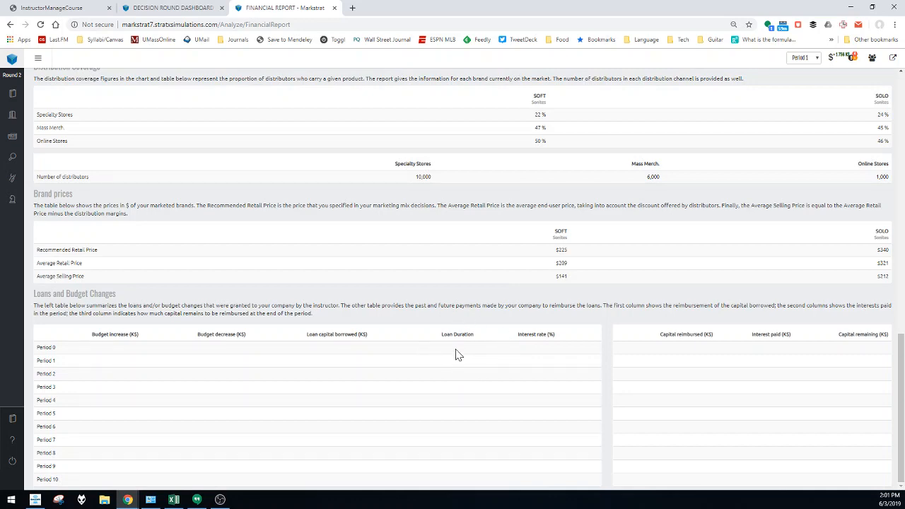
{"action": "scroll", "coordinate": [458, 349], "scroll_direction": "up", "scroll_amount": 2}
{"action": "scroll", "coordinate": [456, 340], "scroll_direction": "up", "scroll_amount": 5}
{"action": "scroll", "coordinate": [451, 328], "scroll_direction": "up", "scroll_amount": 2}
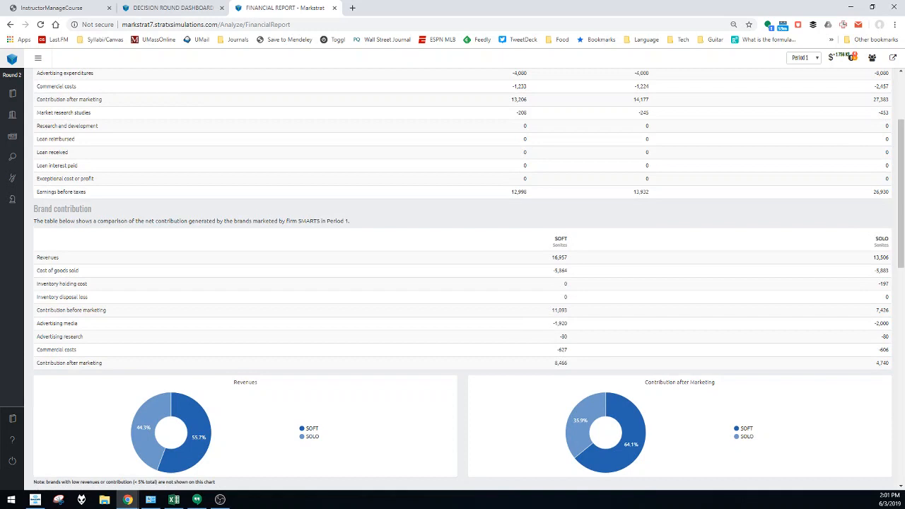
From home, bring up the Production Report and highlight SOFT's beginning inventory of 0.
{"action": "left_click", "coordinate": [10, 62]}
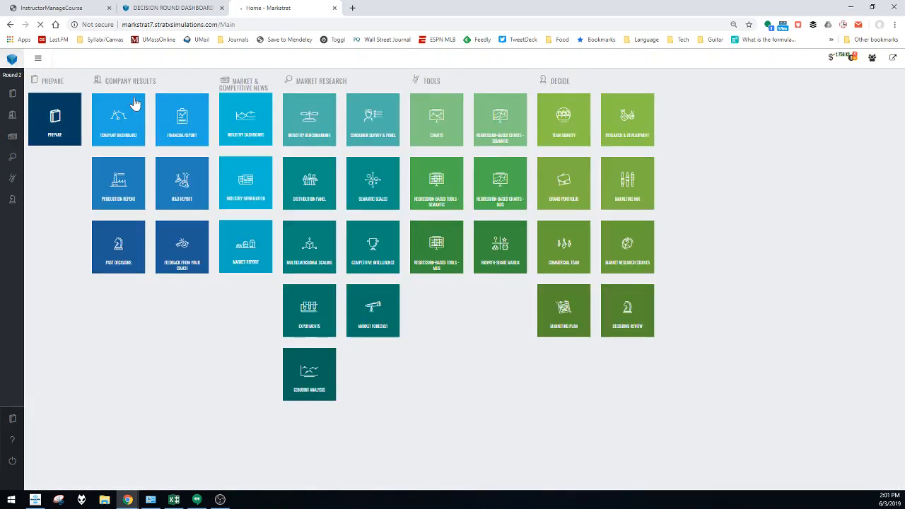
{"action": "left_click", "coordinate": [121, 186]}
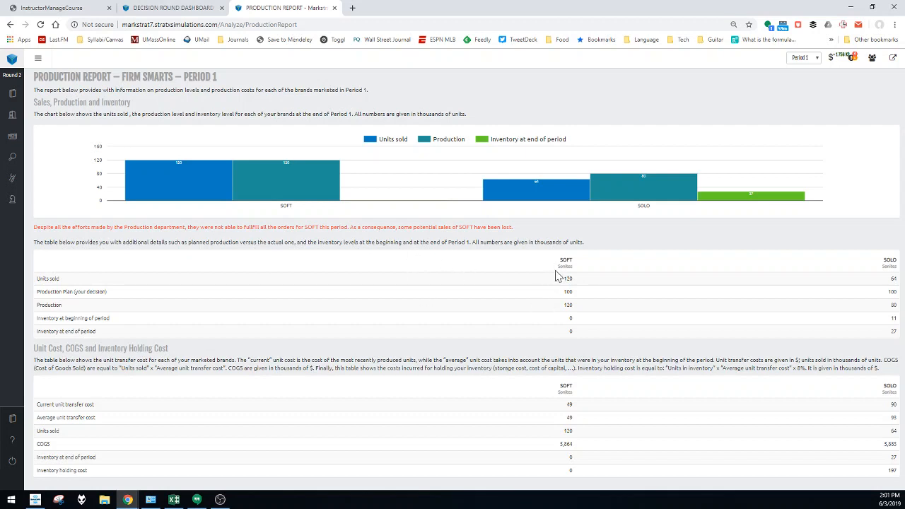
{"action": "double_click", "coordinate": [568, 322]}
{"action": "left_click", "coordinate": [888, 338]}
Highlight SOLO's inventory holding cost of 197 and the warning that some SOFT sales were lost.
{"action": "double_click", "coordinate": [890, 471]}
{"action": "left_click", "coordinate": [571, 328]}
{"action": "mouse_move", "coordinate": [513, 227]}
{"action": "left_mouse_down"}
{"action": "mouse_move", "coordinate": [407, 240]}
{"action": "mouse_move", "coordinate": [34, 230]}
{"action": "left_mouse_up"}
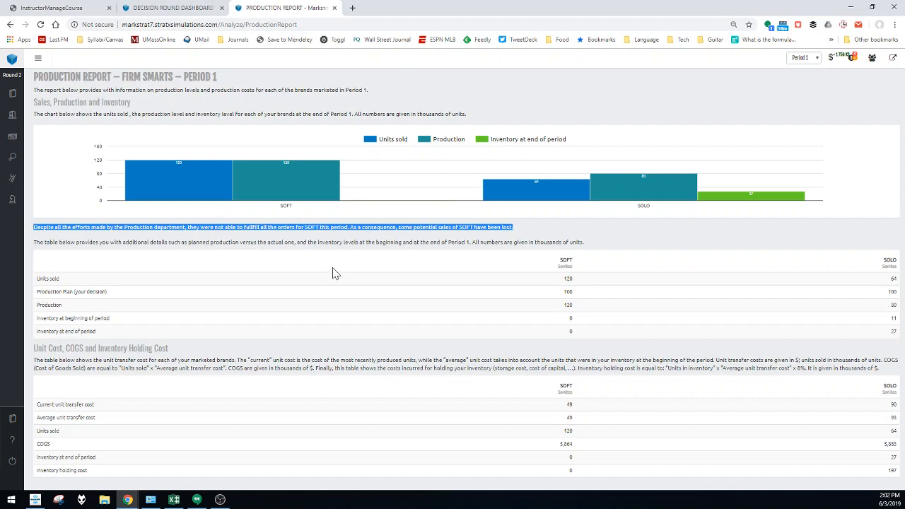
{"action": "left_click", "coordinate": [335, 272]}
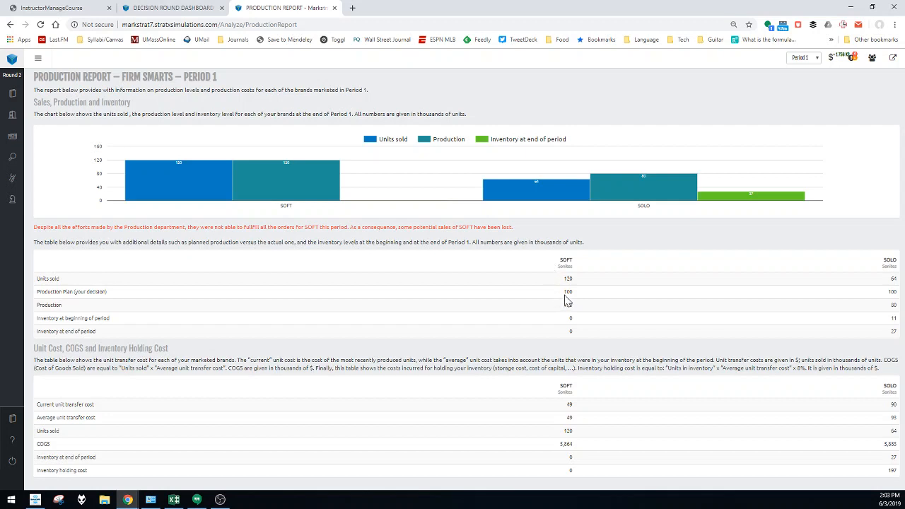
Highlight SOFT's planned production of 100 and 120 units sold, then return to the reports home.
{"action": "double_click", "coordinate": [567, 291]}
{"action": "left_click", "coordinate": [568, 292]}
{"action": "double_click", "coordinate": [568, 279]}
{"action": "left_click", "coordinate": [591, 270]}
{"action": "left_click", "coordinate": [12, 60]}
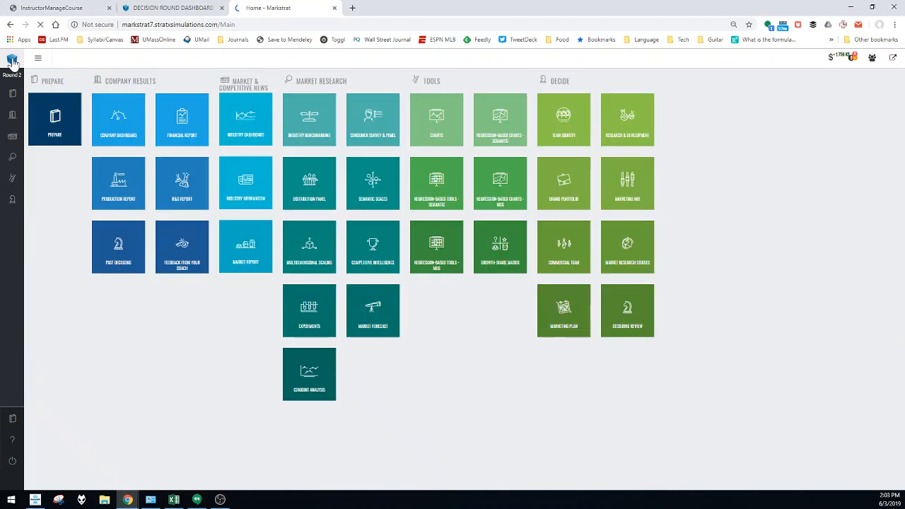
{"action": "left_click", "coordinate": [175, 191]}
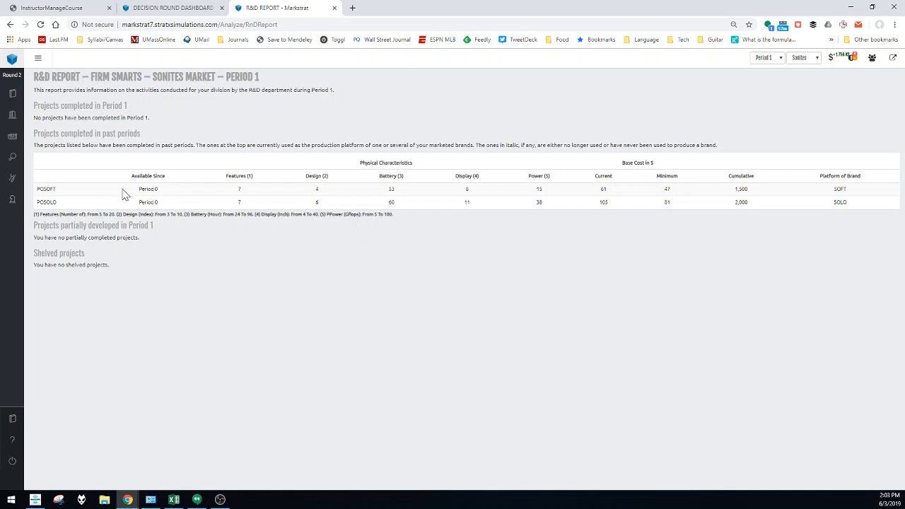
{"action": "double_click", "coordinate": [53, 189]}
{"action": "left_click", "coordinate": [48, 197]}
{"action": "double_click", "coordinate": [47, 202]}
{"action": "left_click", "coordinate": [95, 201]}
{"action": "left_click_drag", "start_coordinate": [34, 106], "coordinate": [98, 105]}
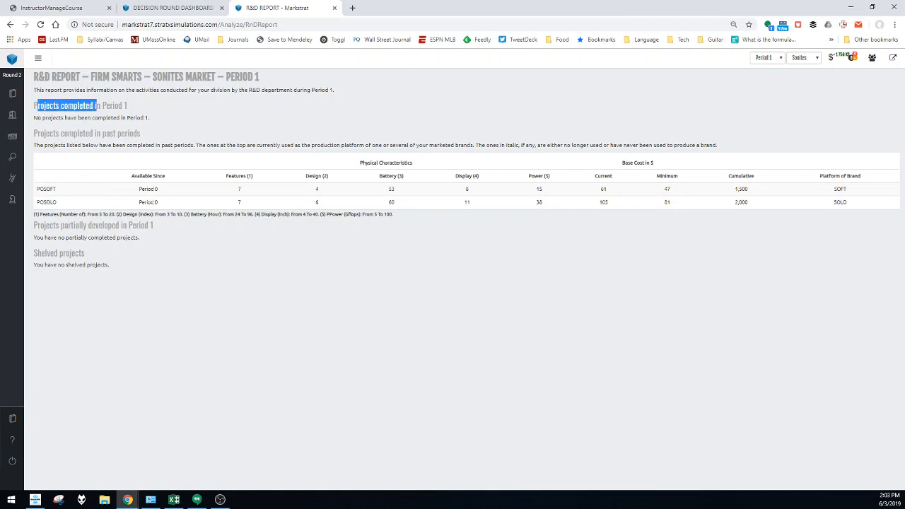
{"action": "left_click", "coordinate": [98, 106]}
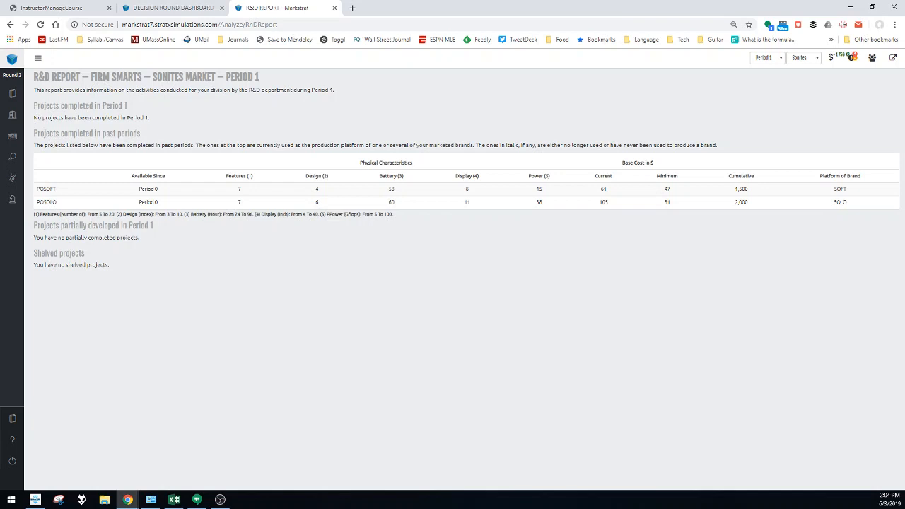
{"action": "left_click_drag", "start_coordinate": [147, 120], "coordinate": [52, 119]}
{"action": "left_click", "coordinate": [87, 215]}
{"action": "left_click_drag", "start_coordinate": [145, 239], "coordinate": [33, 241]}
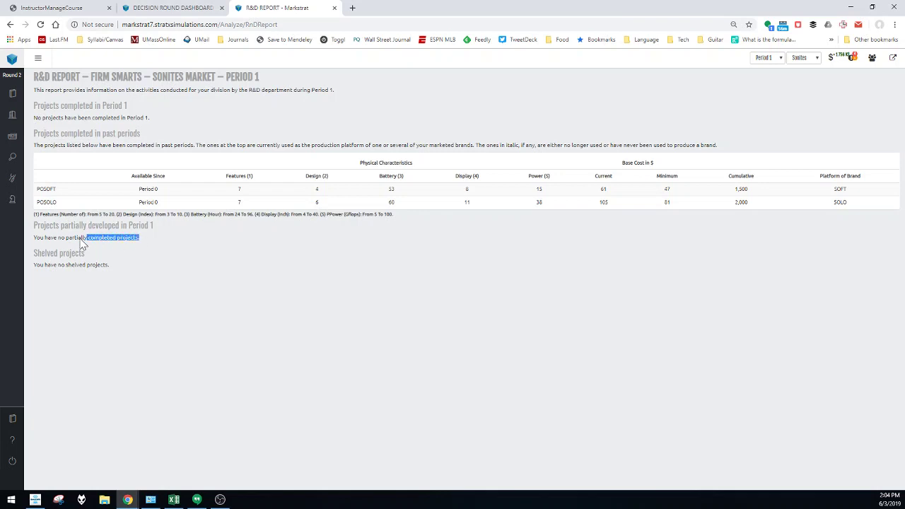
{"action": "left_click", "coordinate": [34, 241]}
{"action": "left_click_drag", "start_coordinate": [111, 268], "coordinate": [34, 271]}
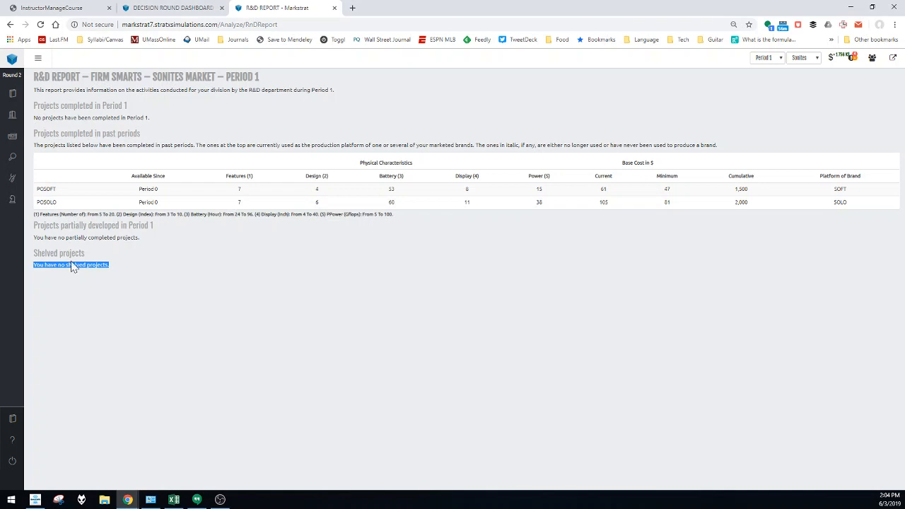
From home, bring up the Decisions Review and confirm the period selector stays on Period 1.
{"action": "left_click", "coordinate": [15, 60]}
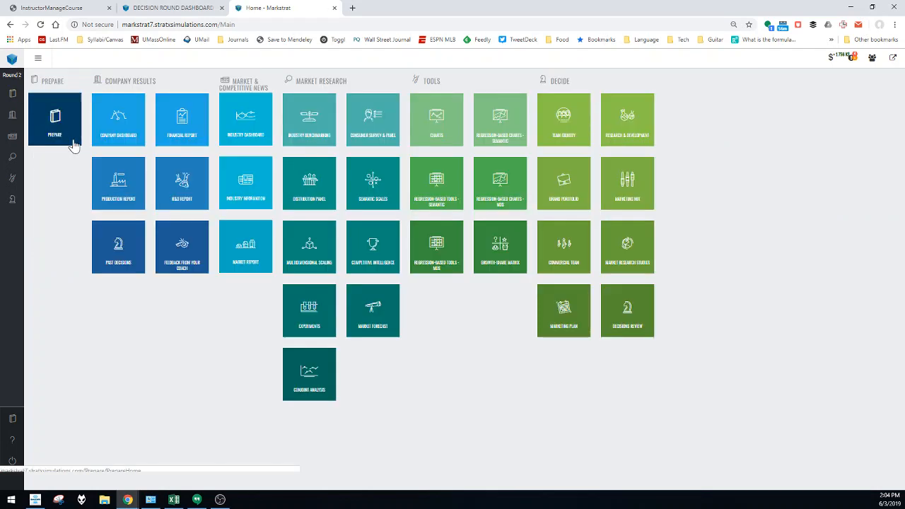
{"action": "left_click", "coordinate": [118, 245]}
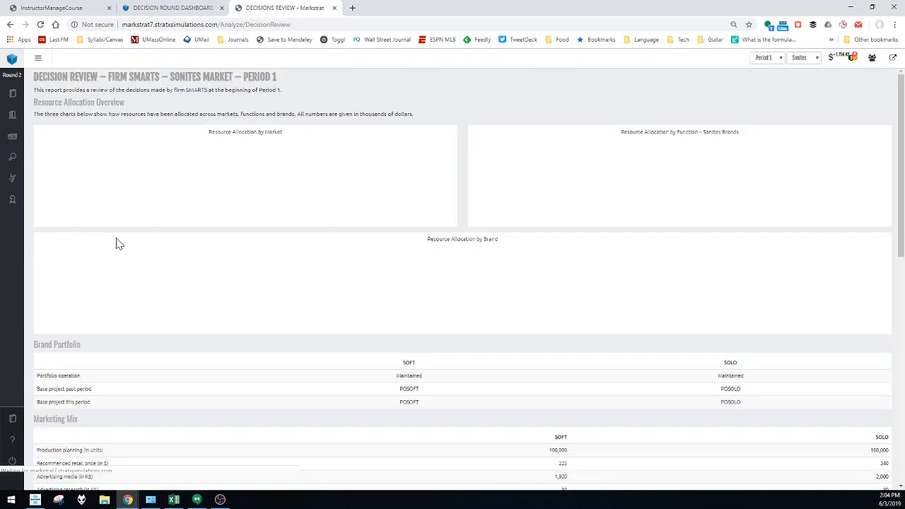
{"action": "scroll", "coordinate": [166, 255], "scroll_direction": "down", "scroll_amount": 1}
{"action": "scroll", "coordinate": [177, 261], "scroll_direction": "down", "scroll_amount": 3}
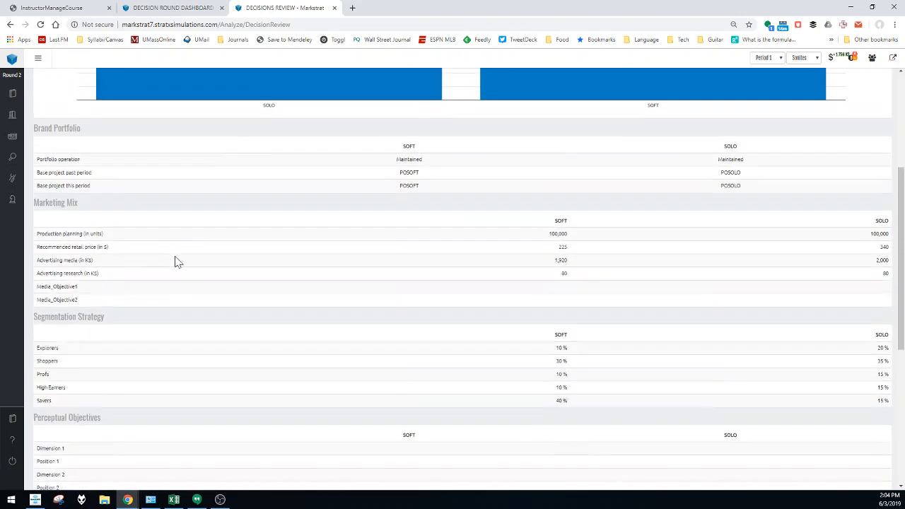
{"action": "scroll", "coordinate": [177, 262], "scroll_direction": "up", "scroll_amount": 3}
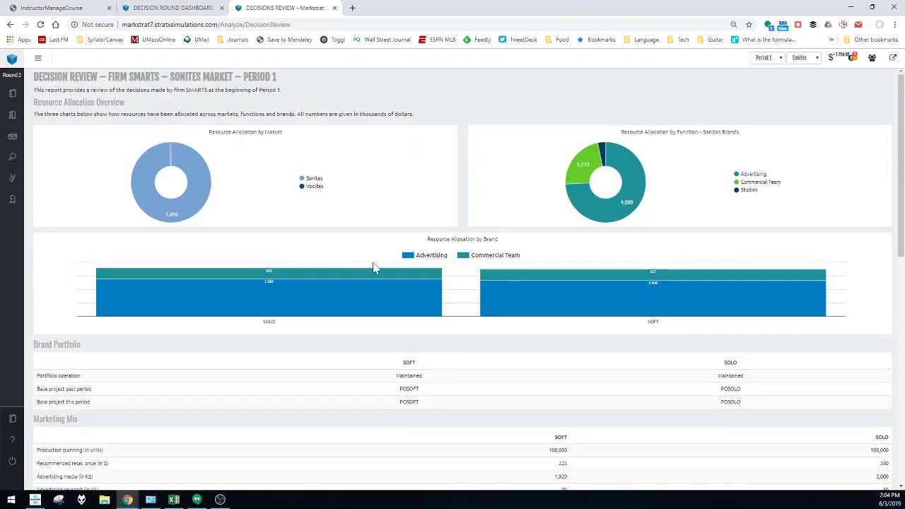
{"action": "left_click", "coordinate": [761, 62]}
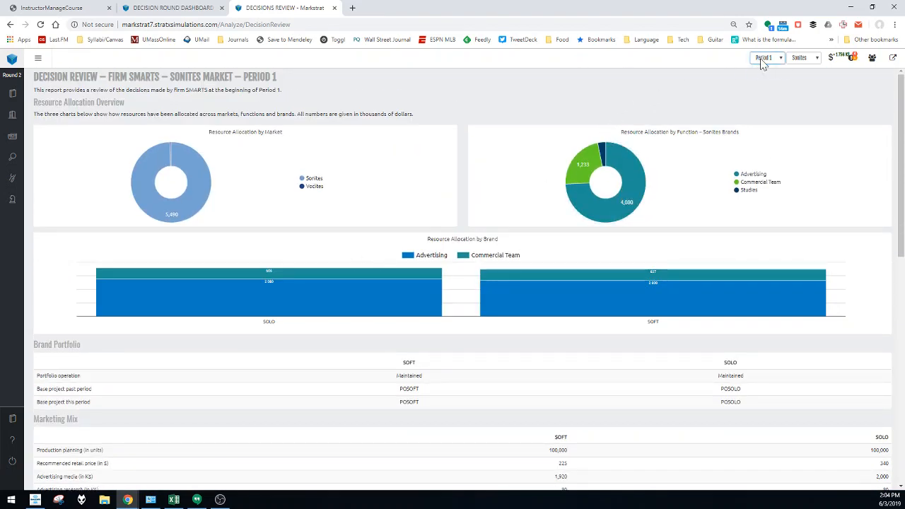
{"action": "left_click", "coordinate": [761, 64]}
{"action": "left_click", "coordinate": [761, 65]}
{"action": "left_click", "coordinate": [762, 64]}
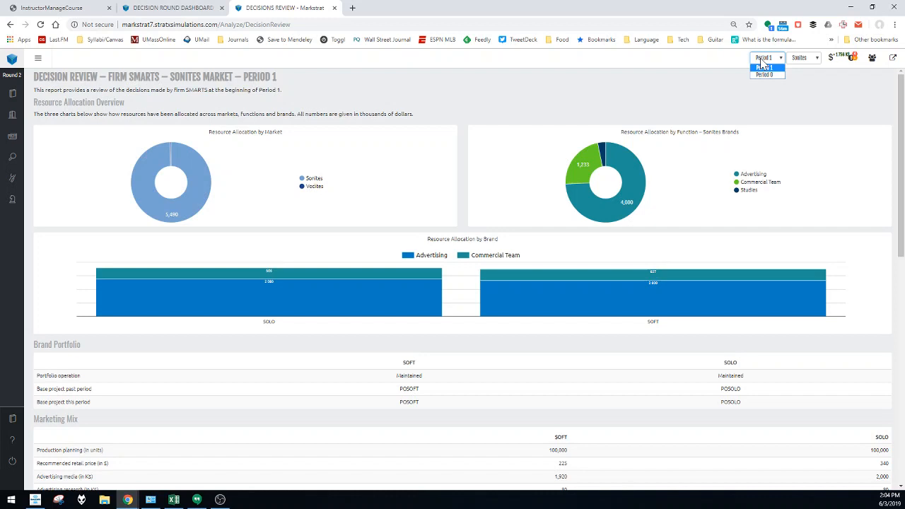
Switch the review to the Vodites market and back to Sonites, then return home.
{"action": "left_click", "coordinate": [799, 62]}
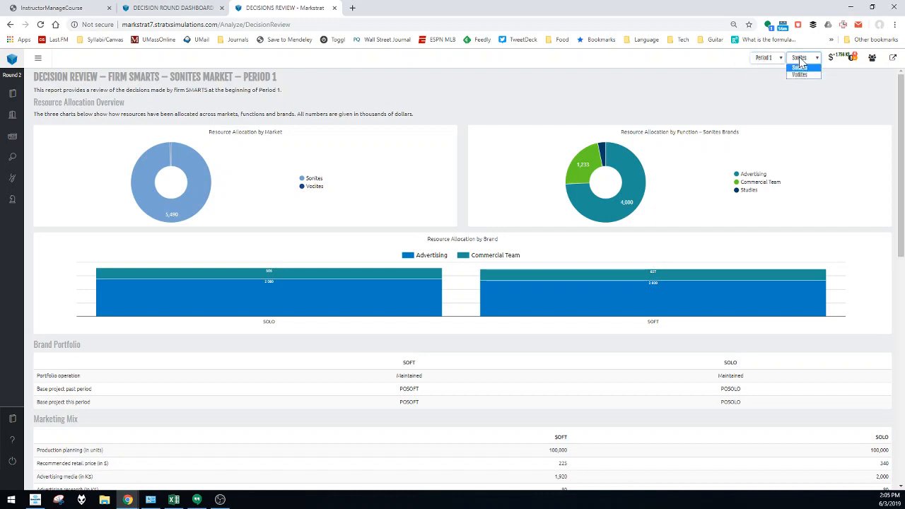
{"action": "left_click", "coordinate": [800, 74]}
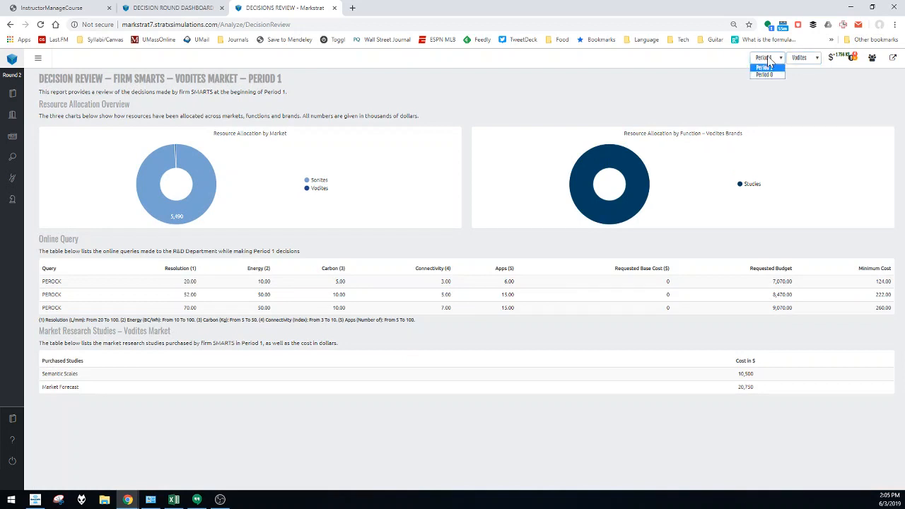
{"action": "left_click", "coordinate": [795, 59]}
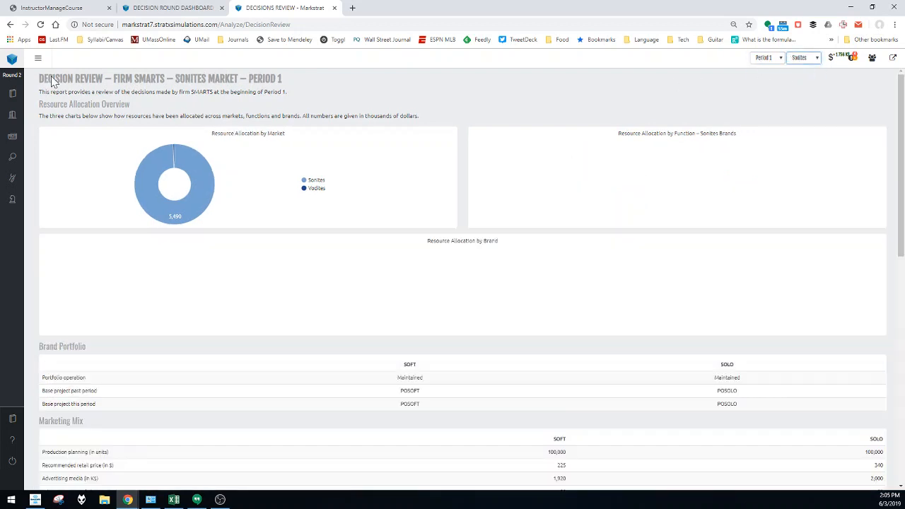
{"action": "left_click", "coordinate": [13, 62]}
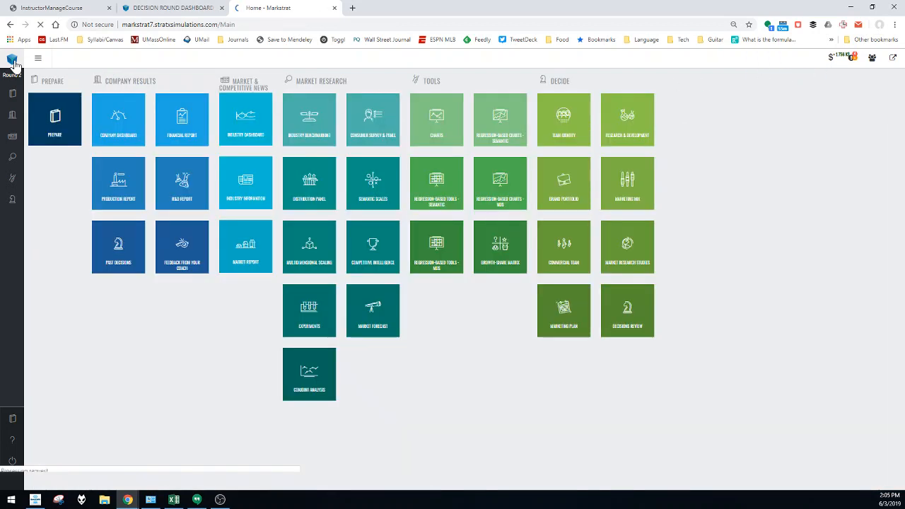
{"action": "left_click", "coordinate": [181, 253]}
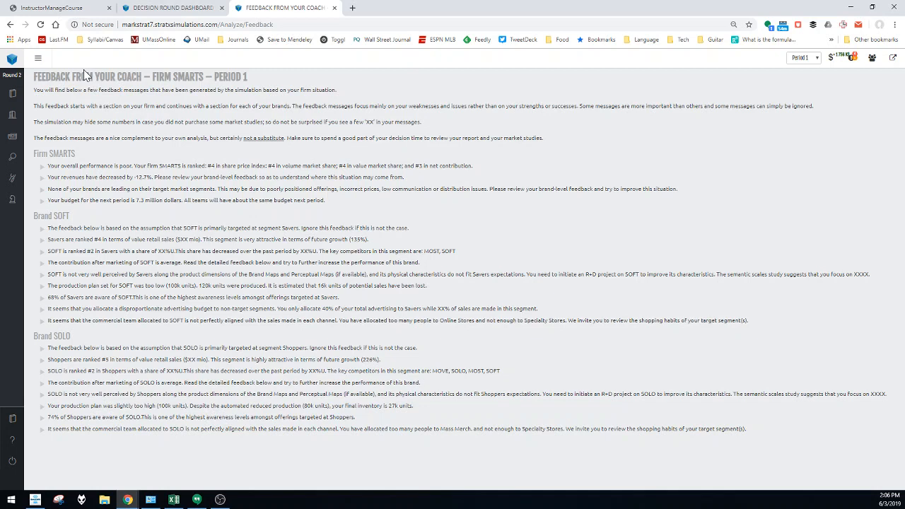
{"action": "left_click", "coordinate": [11, 62]}
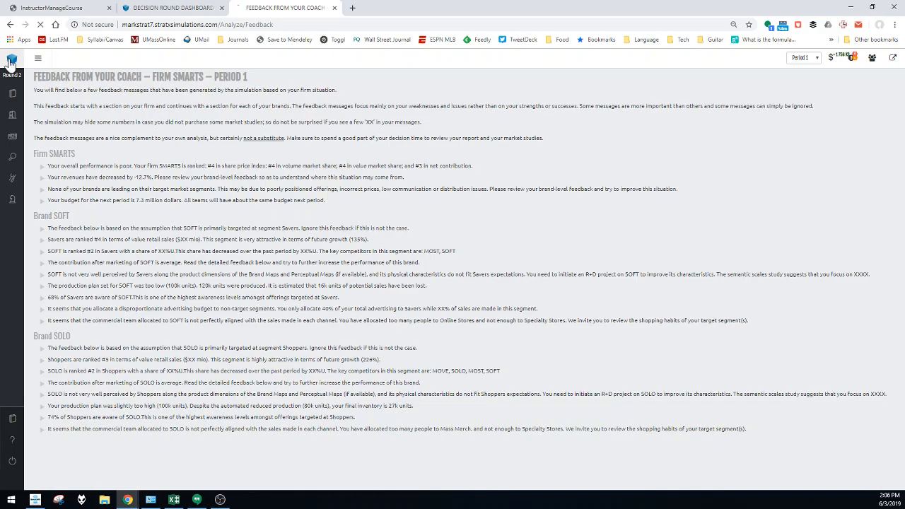